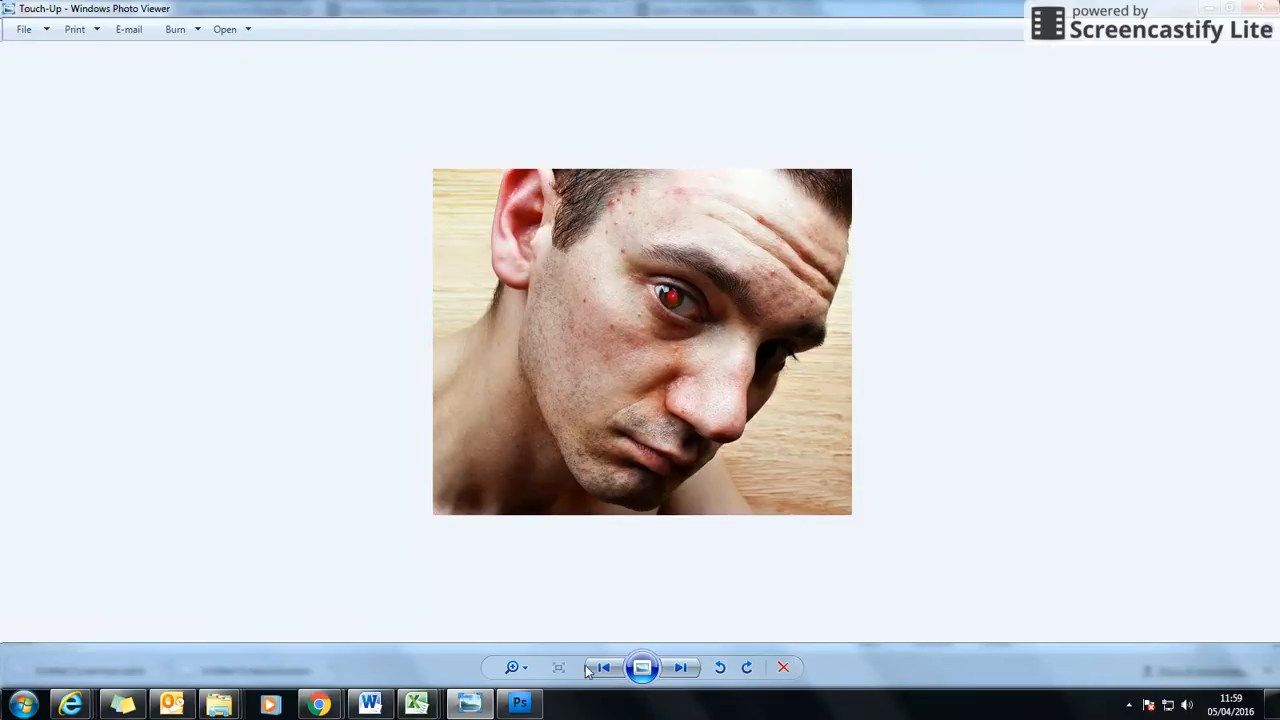
Switch to Photoshop and set the portrait's brightness to -27 with a Brightness/Contrast adjustment.
click(522, 704)
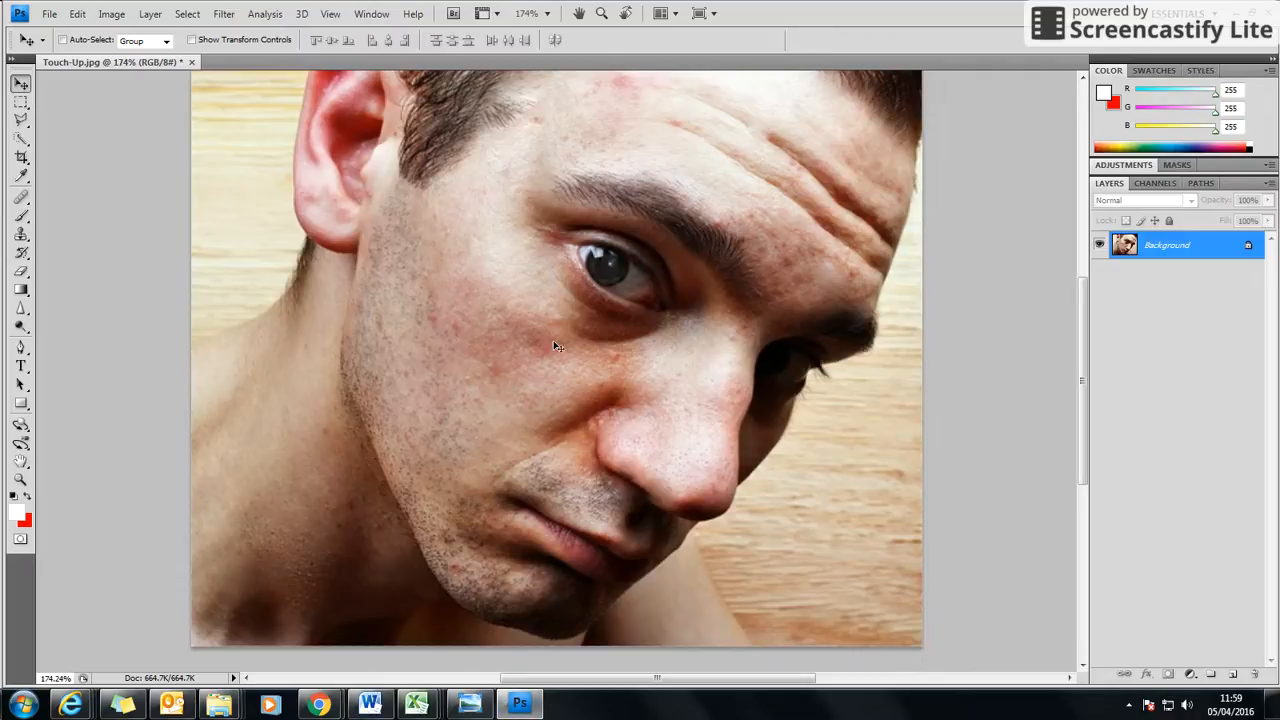
click(101, 17)
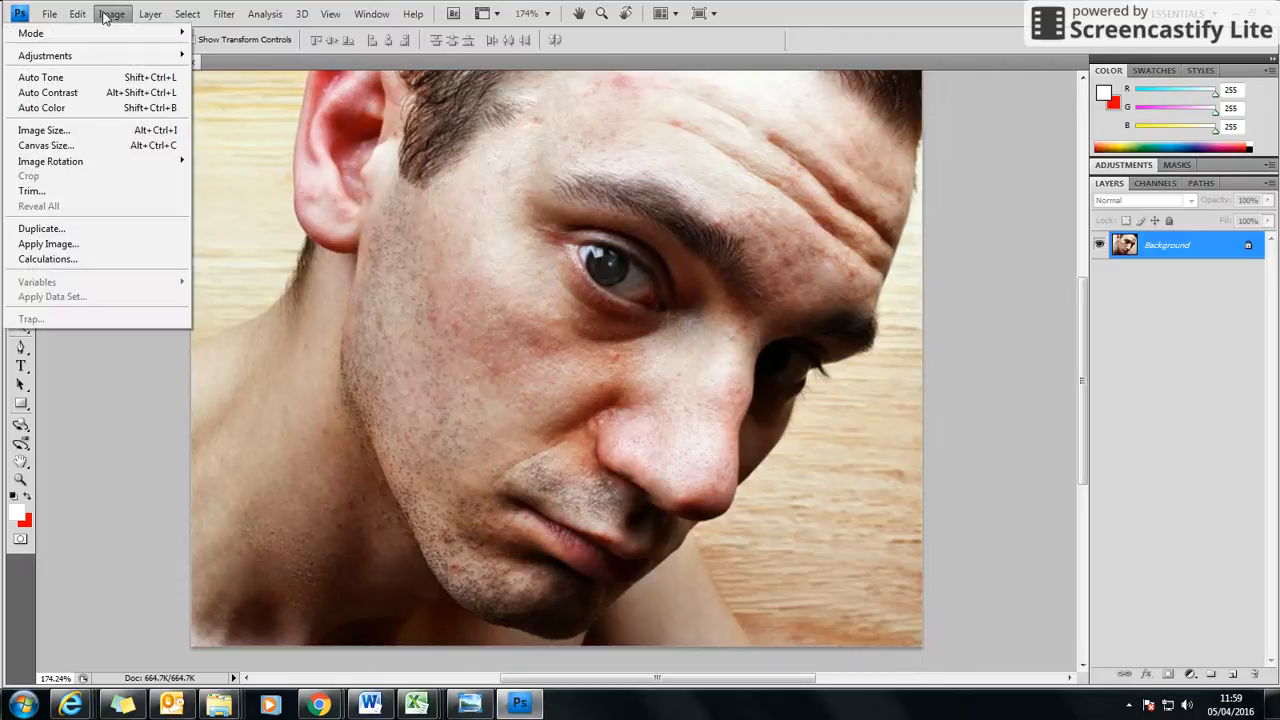
mouse_move(118, 54)
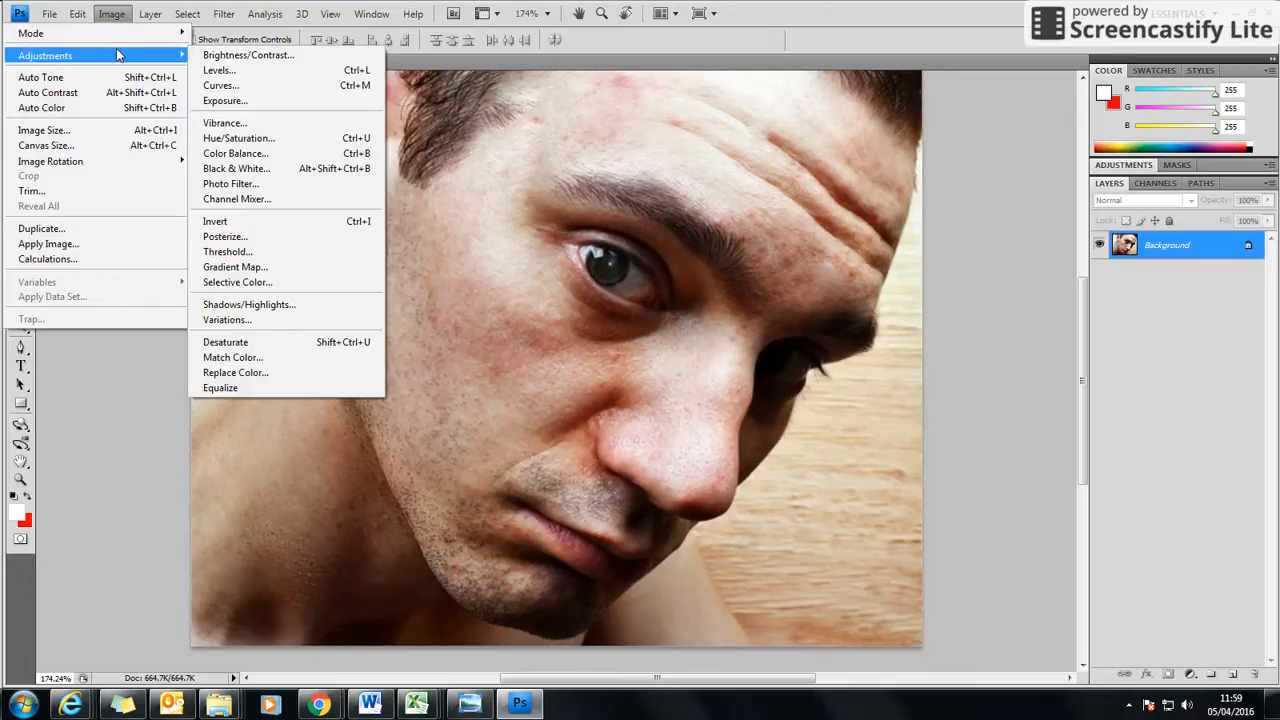
click(248, 55)
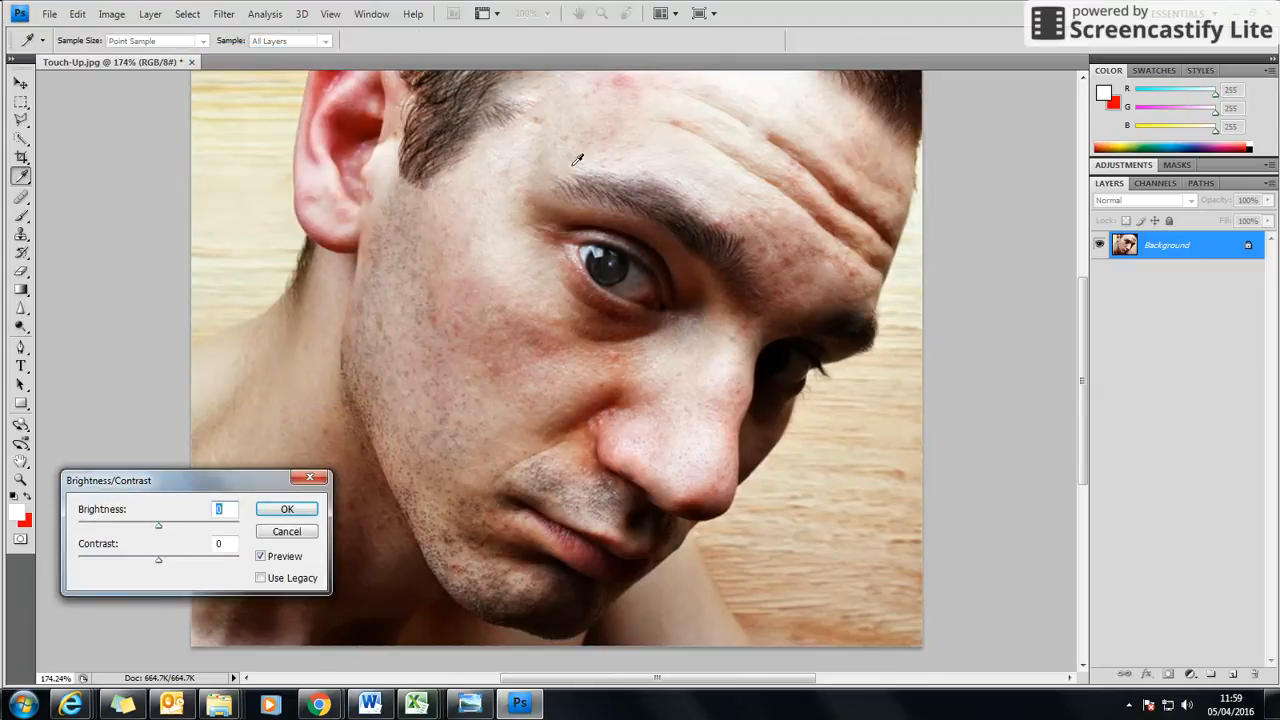
drag(156, 531, 84, 530)
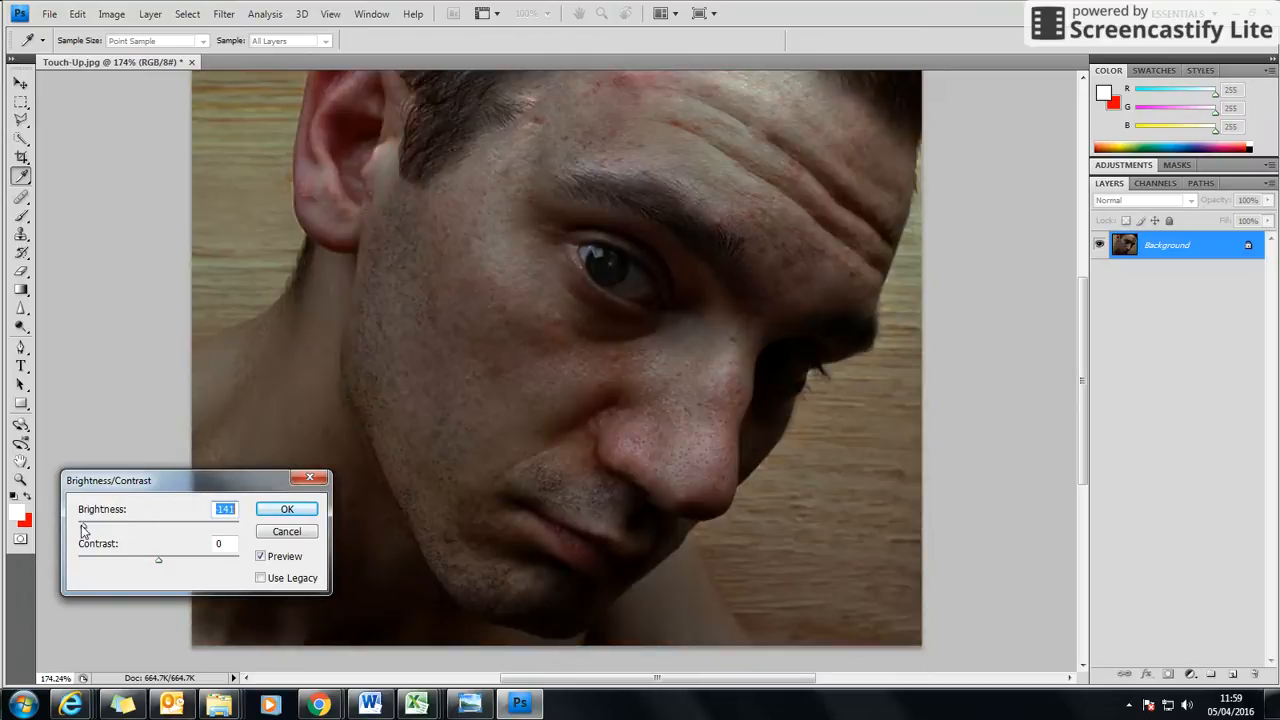
click(143, 528)
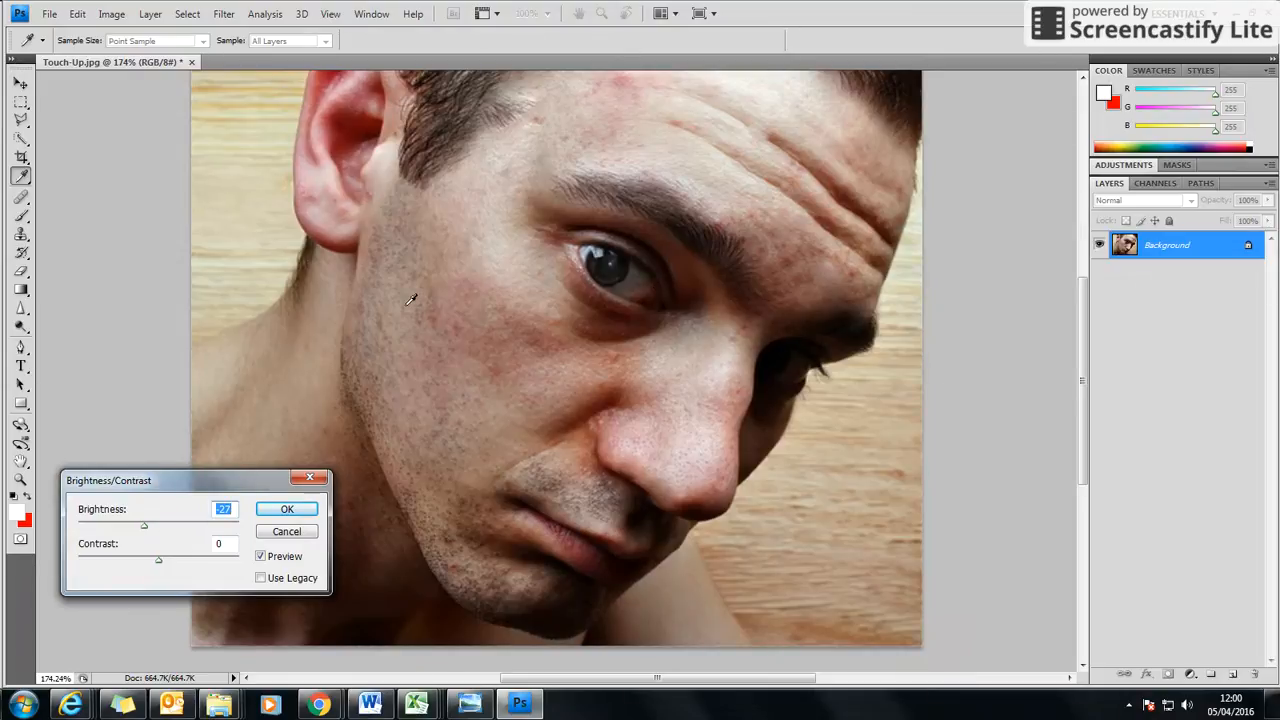
Raise the portrait's contrast to slightly above 53 and apply the Brightness/Contrast adjustment.
drag(157, 563, 162, 562)
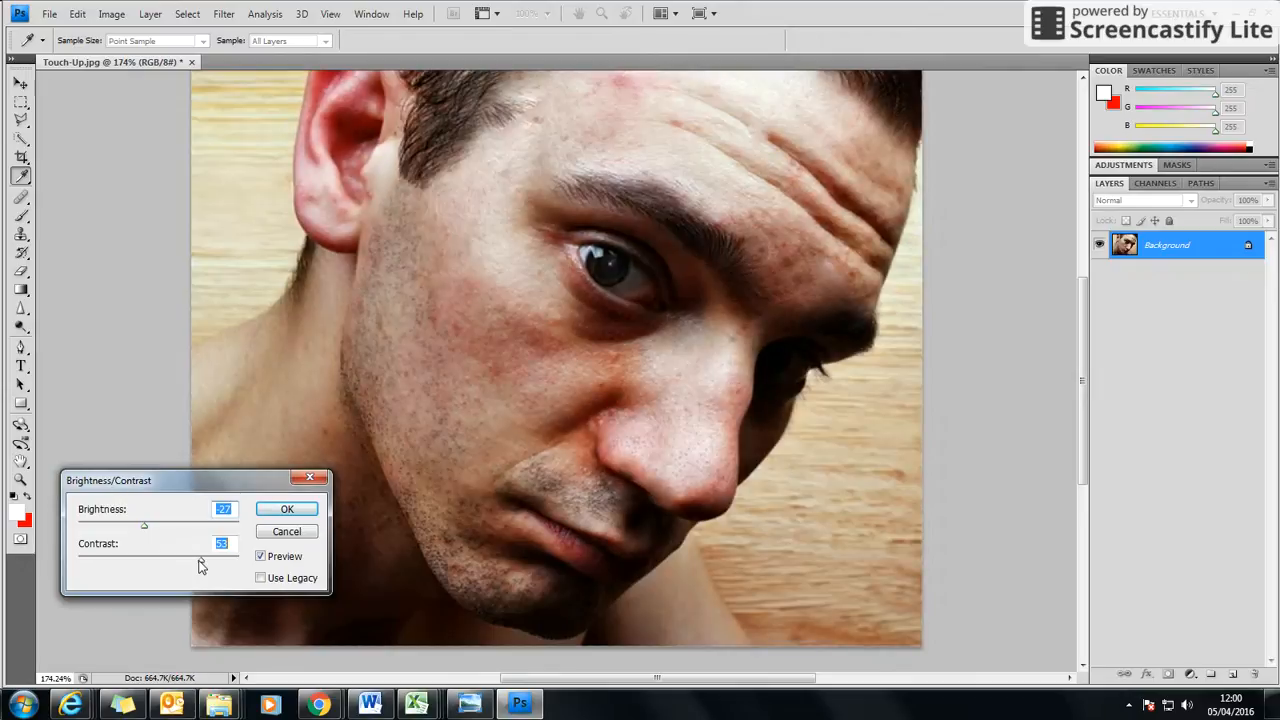
drag(199, 566, 204, 566)
click(287, 509)
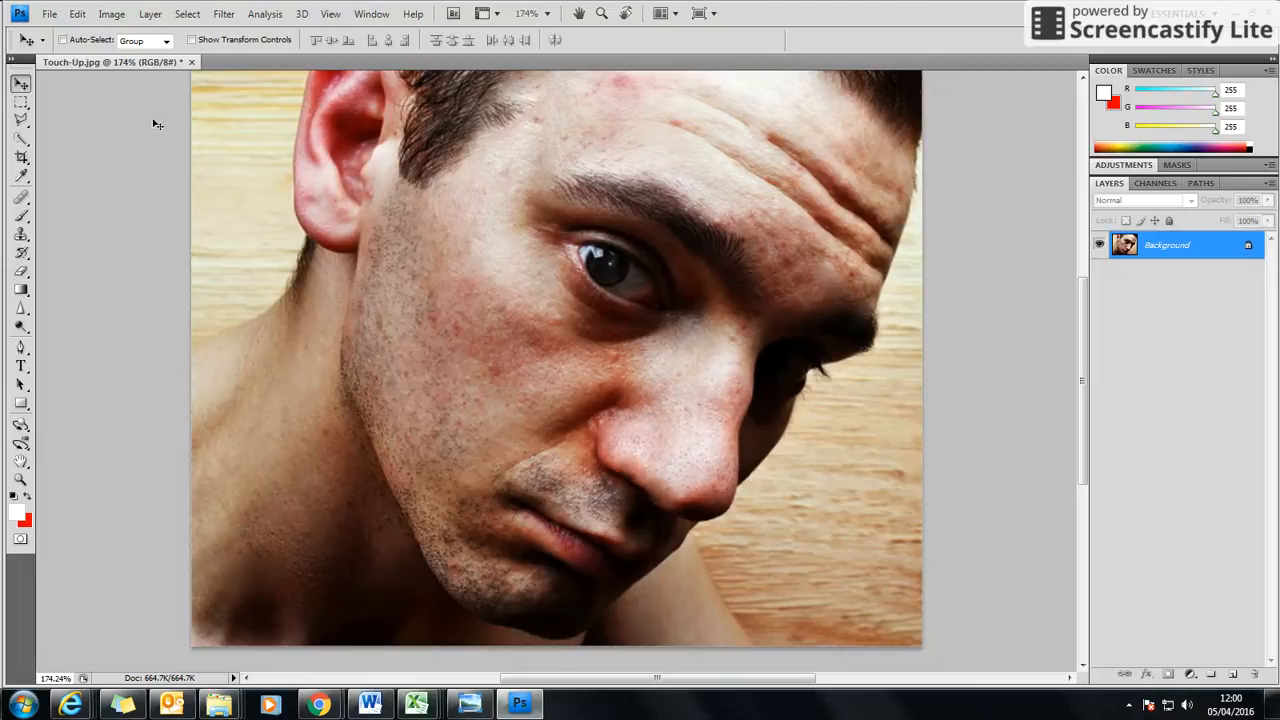
click(113, 15)
mouse_move(118, 56)
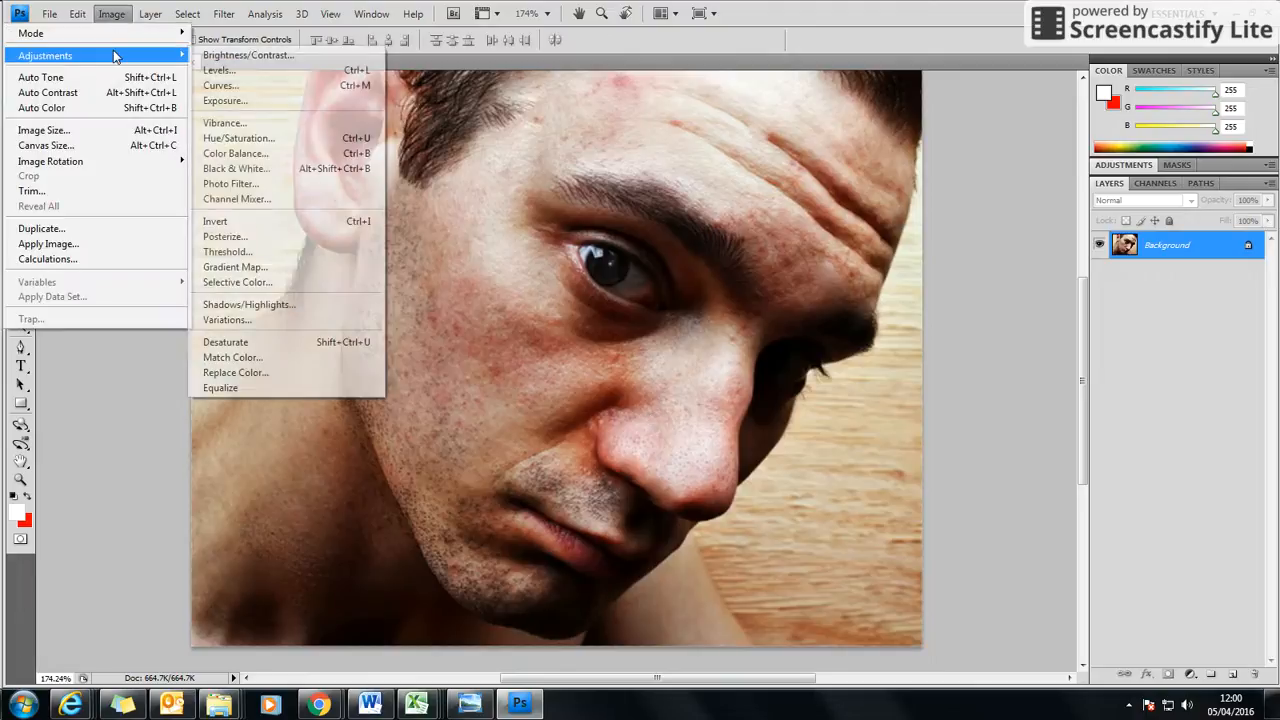
click(287, 141)
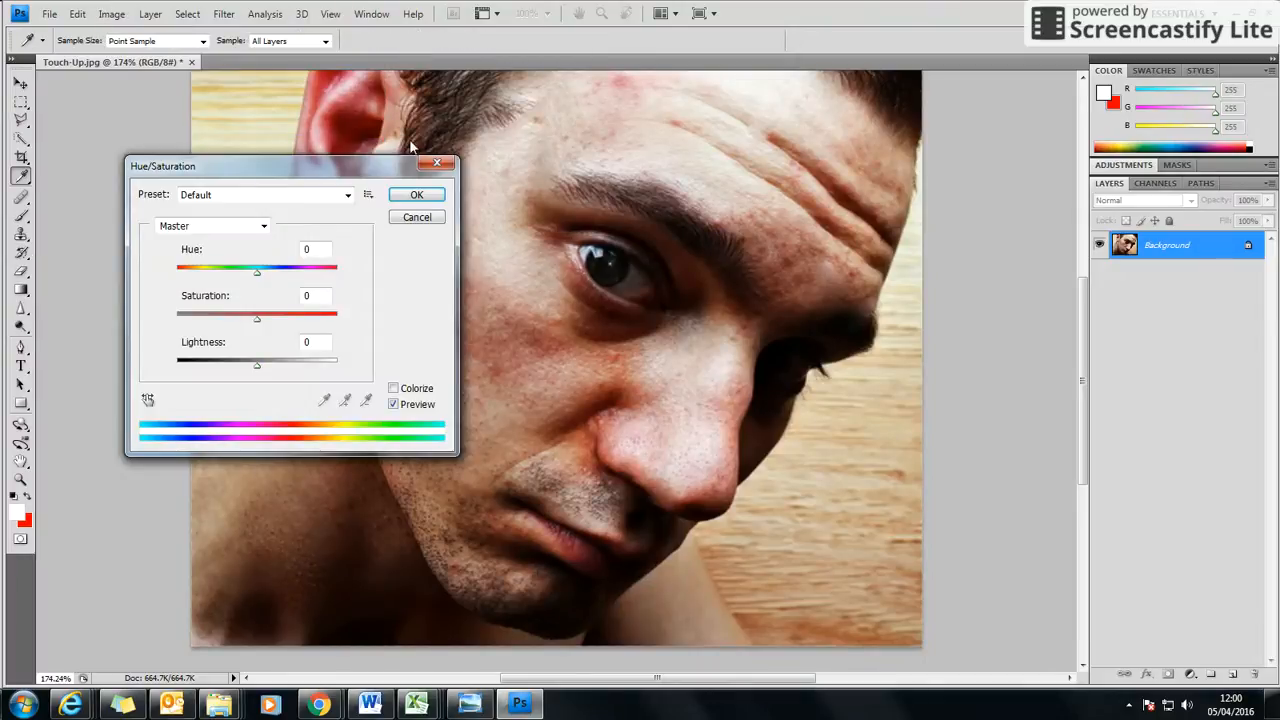
click(437, 163)
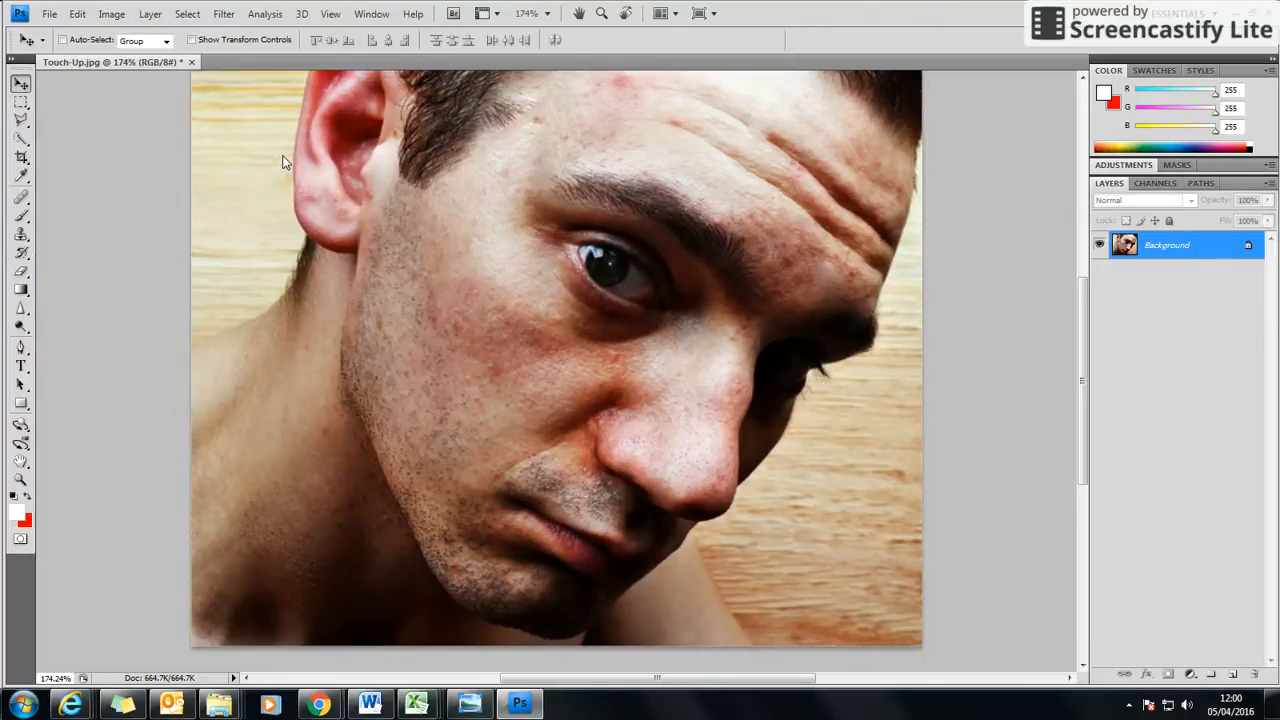
Open a Hue/Saturation adjustment for the portrait and move its dialog so more of the face is uncovered.
click(114, 17)
mouse_move(99, 64)
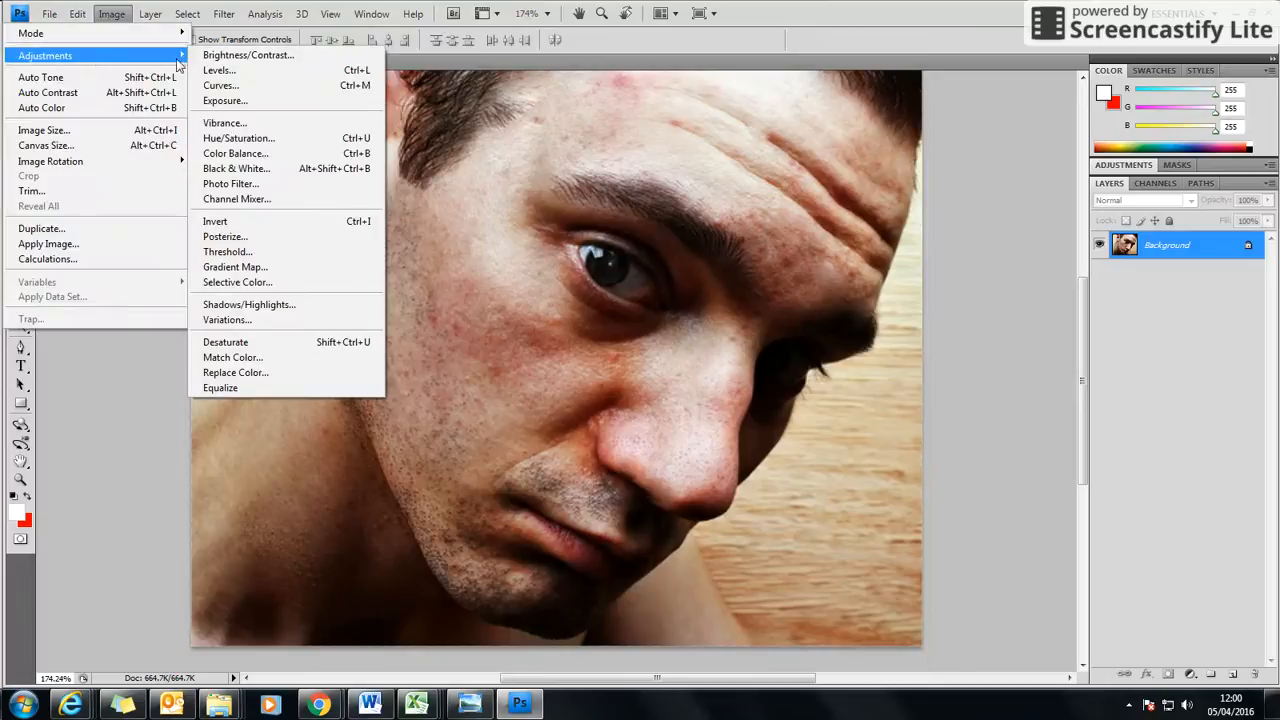
click(257, 141)
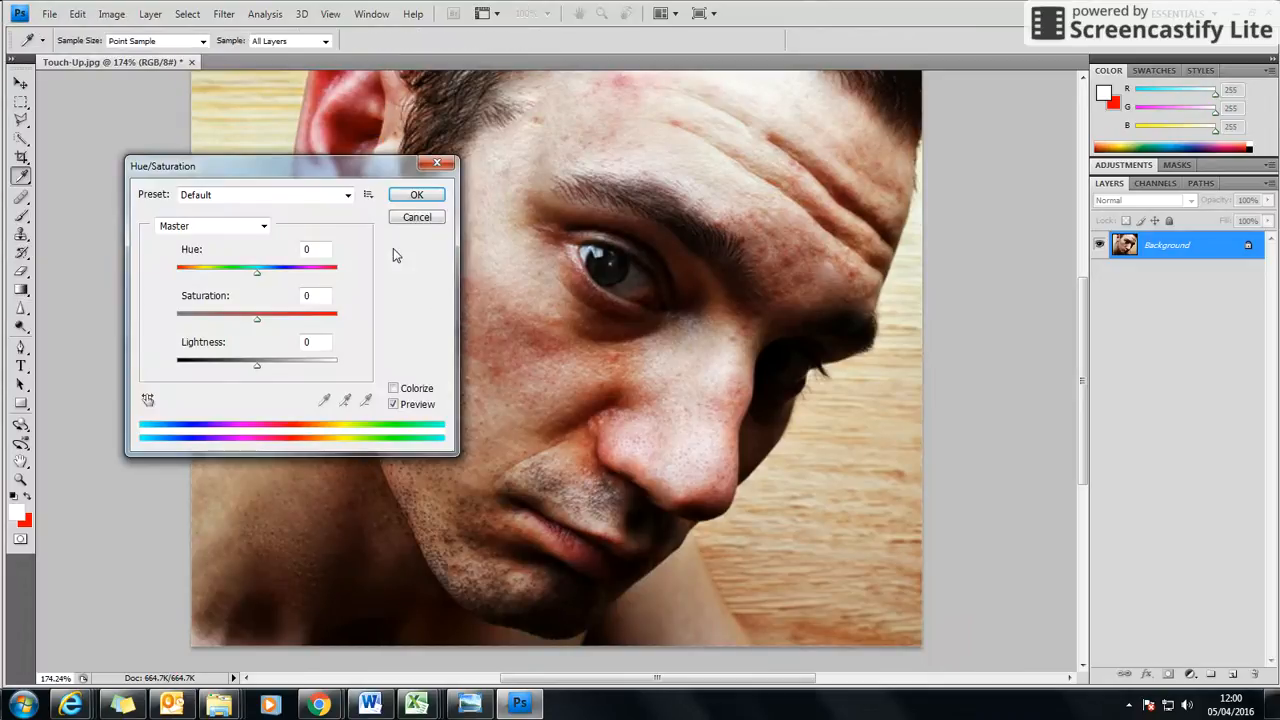
drag(313, 171, 272, 226)
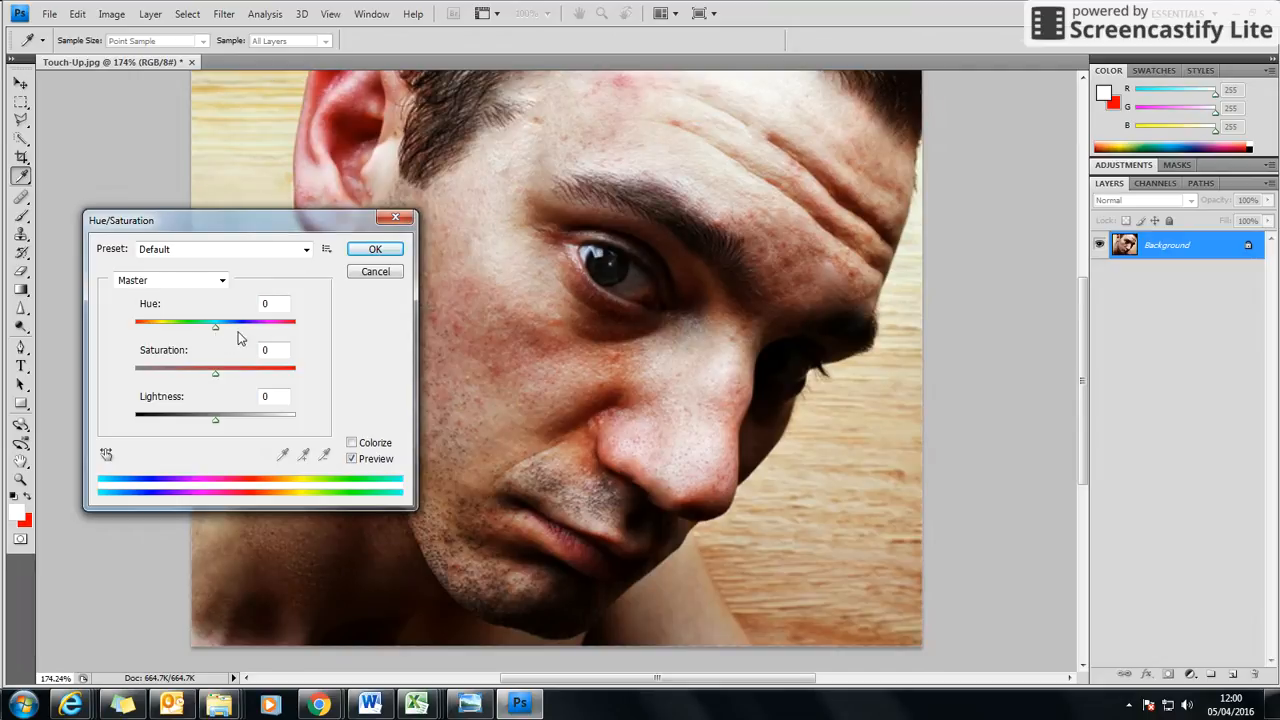
Try strong hue shifts in both directions on the portrait, including -104, and return the hue to 0.
drag(214, 330, 176, 330)
click(177, 328)
click(159, 328)
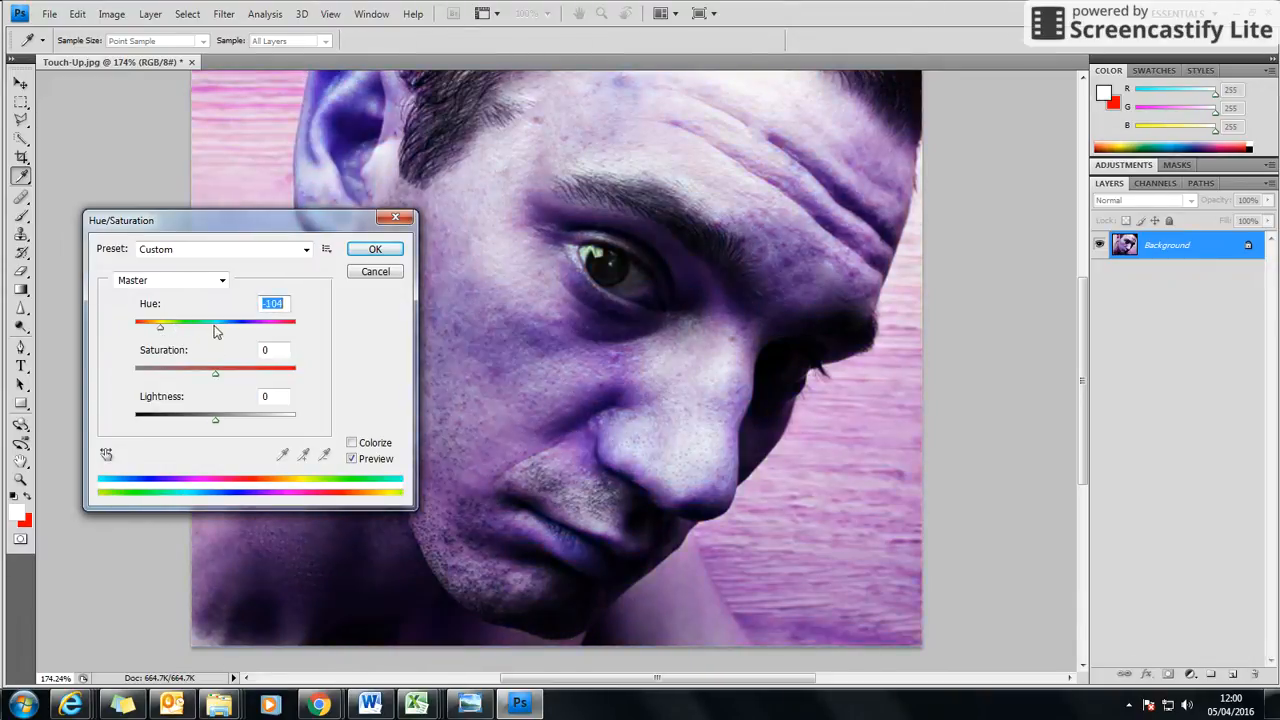
click(161, 329)
click(216, 328)
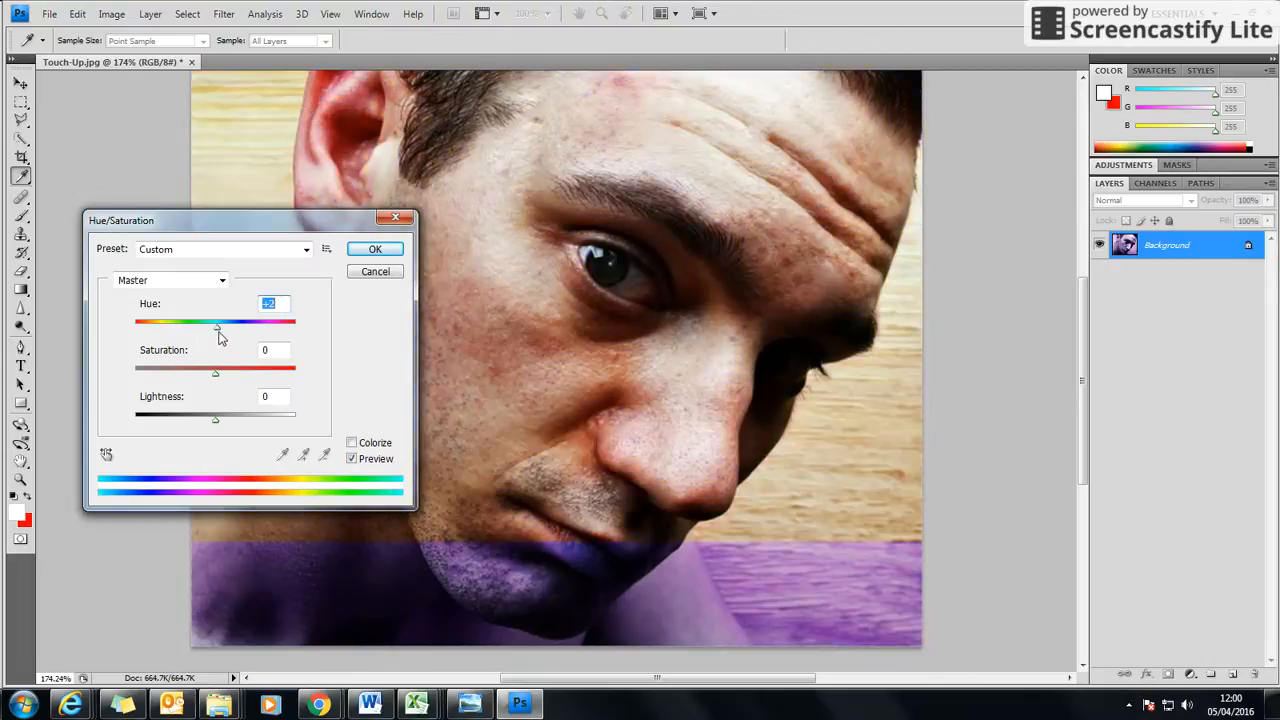
click(296, 330)
drag(296, 330, 214, 333)
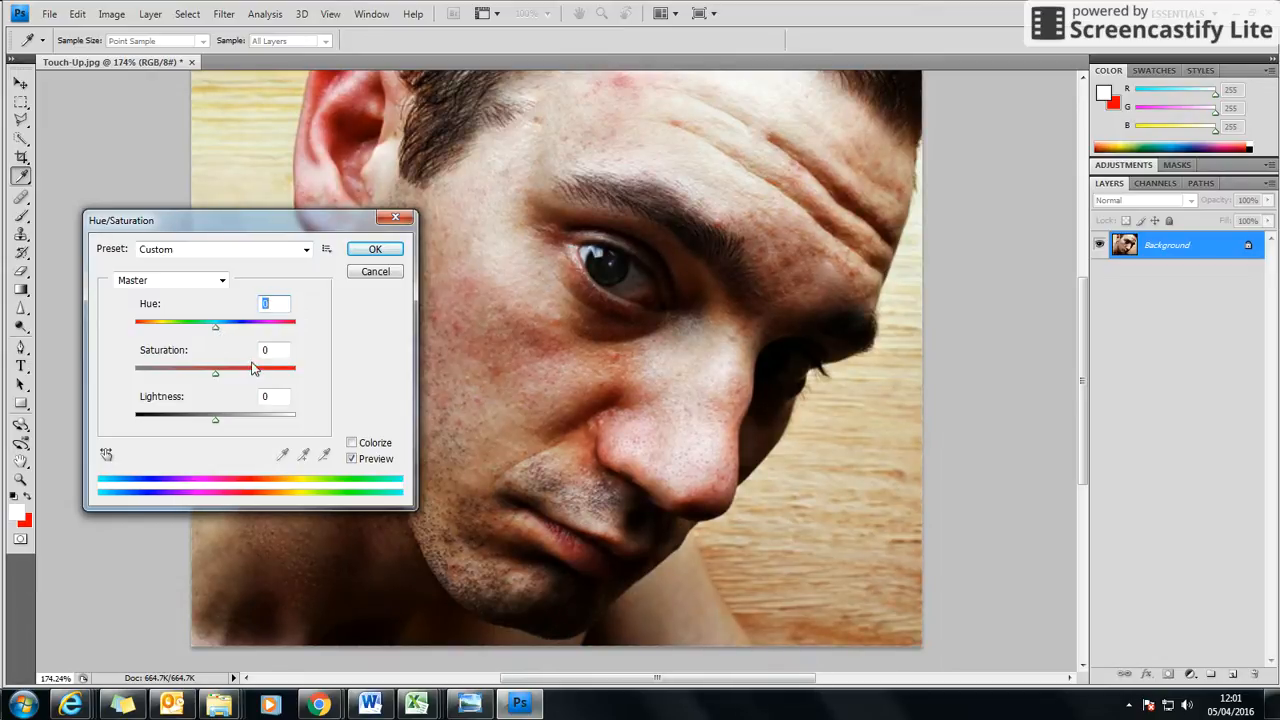
text(0)
Test the portrait's saturation at levels up to +73, settle on a moderate increase, and apply the Hue/Saturation adjustment.
click(212, 376)
click(238, 376)
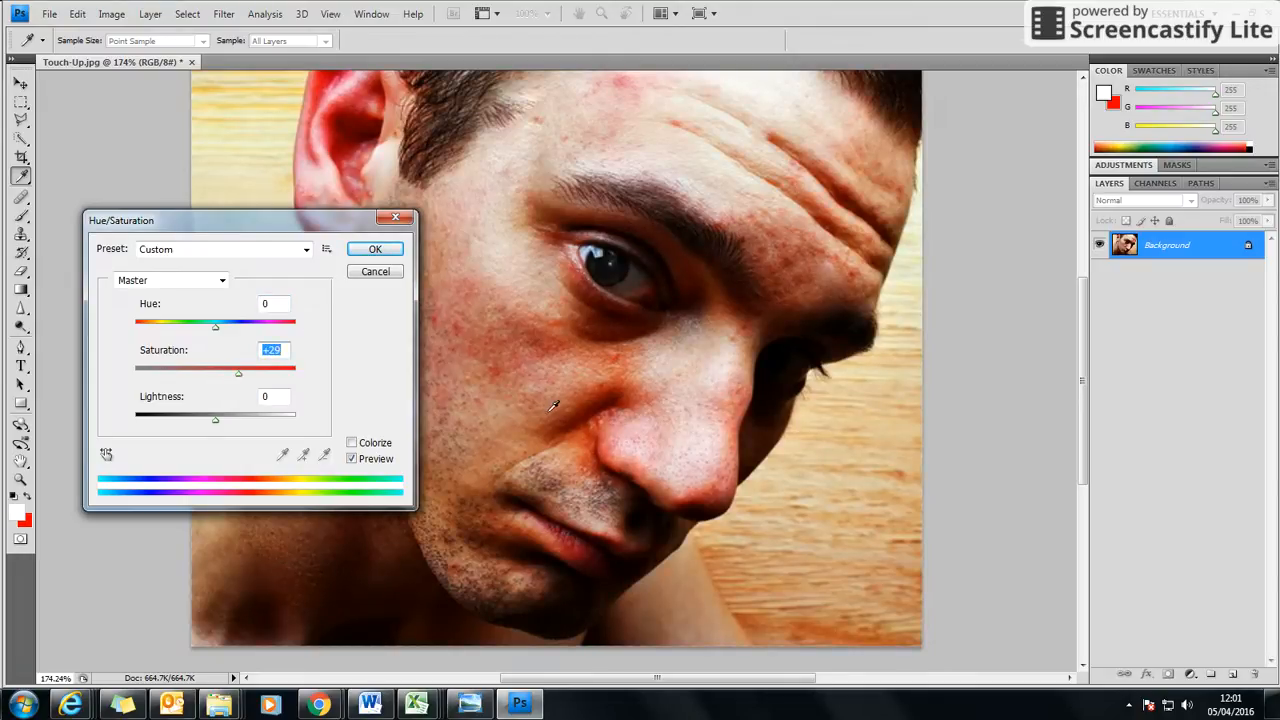
click(237, 376)
click(272, 376)
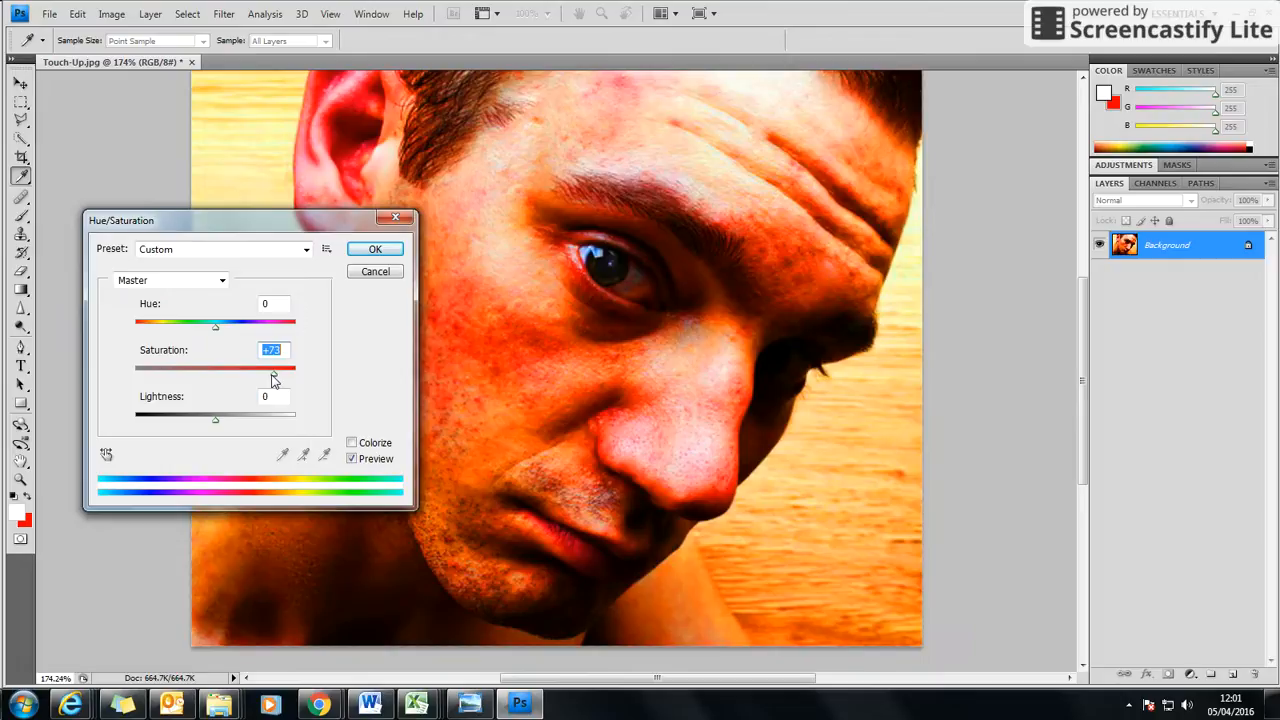
drag(272, 378, 222, 377)
click(225, 373)
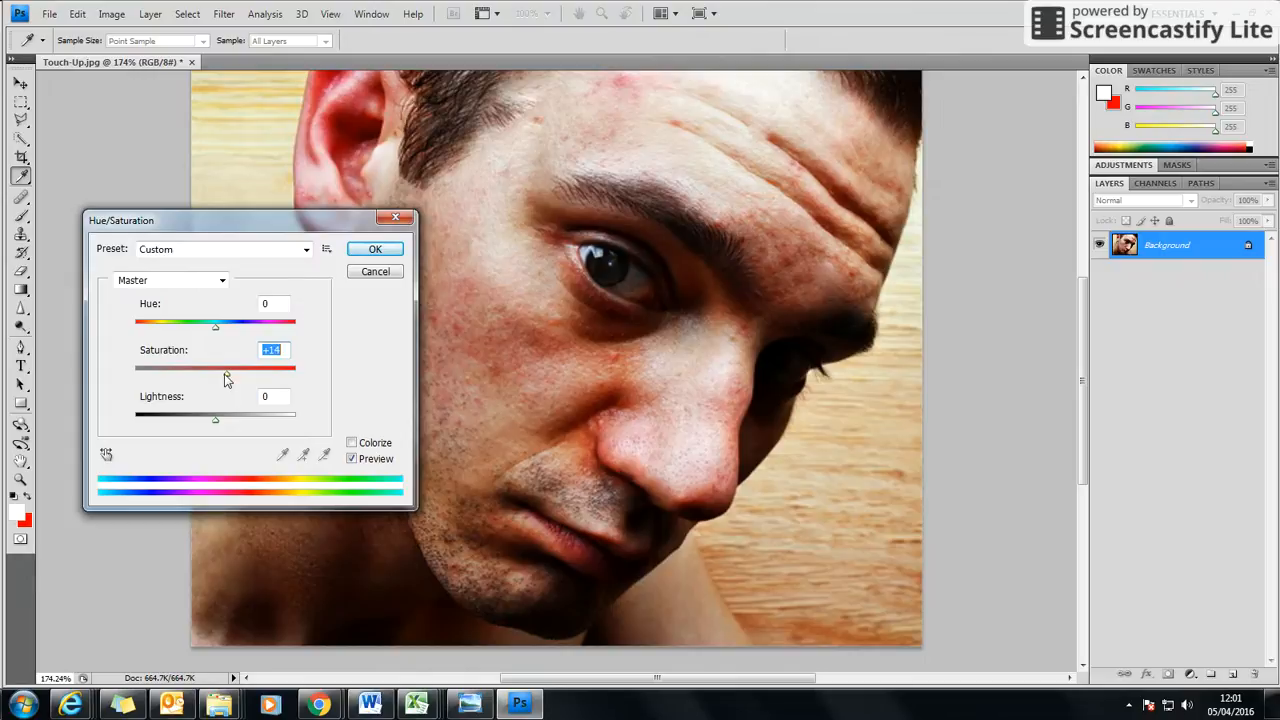
click(233, 377)
drag(324, 226, 382, 197)
click(450, 219)
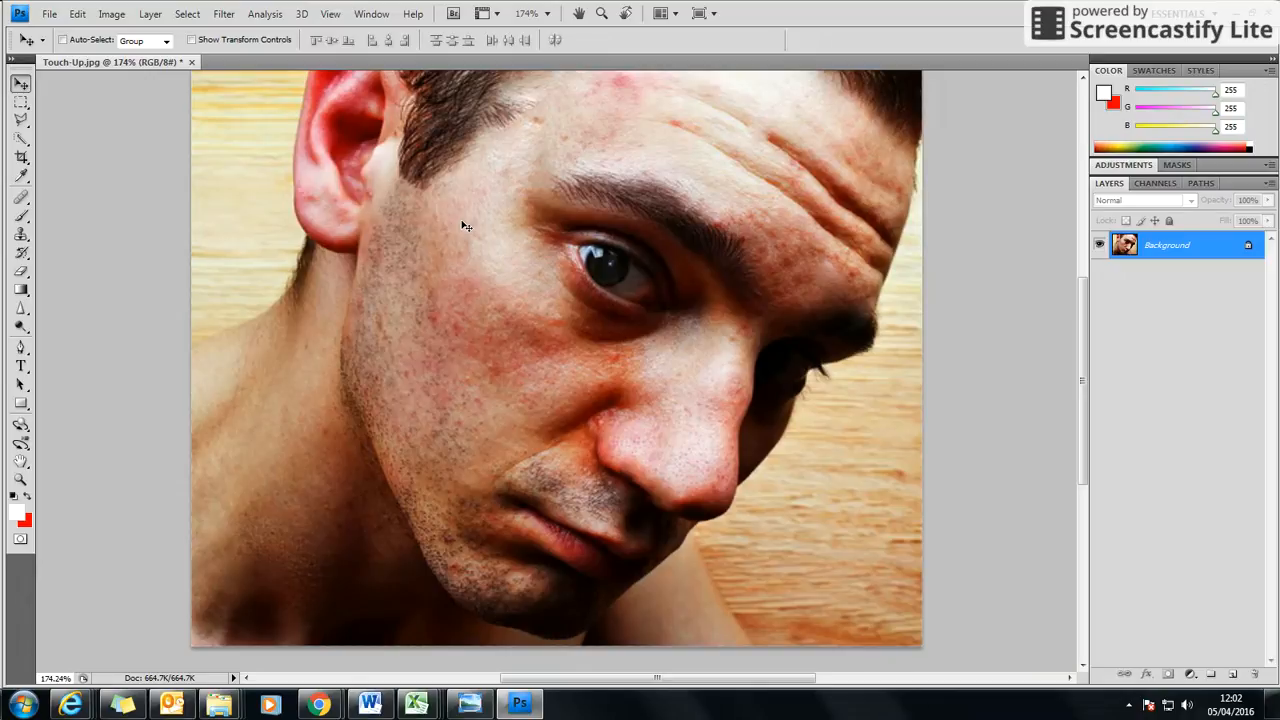
Switch to Windows Photo Viewer, dock the original Touch-Up photo on one half of the screen, and enlarge it slightly.
click(470, 704)
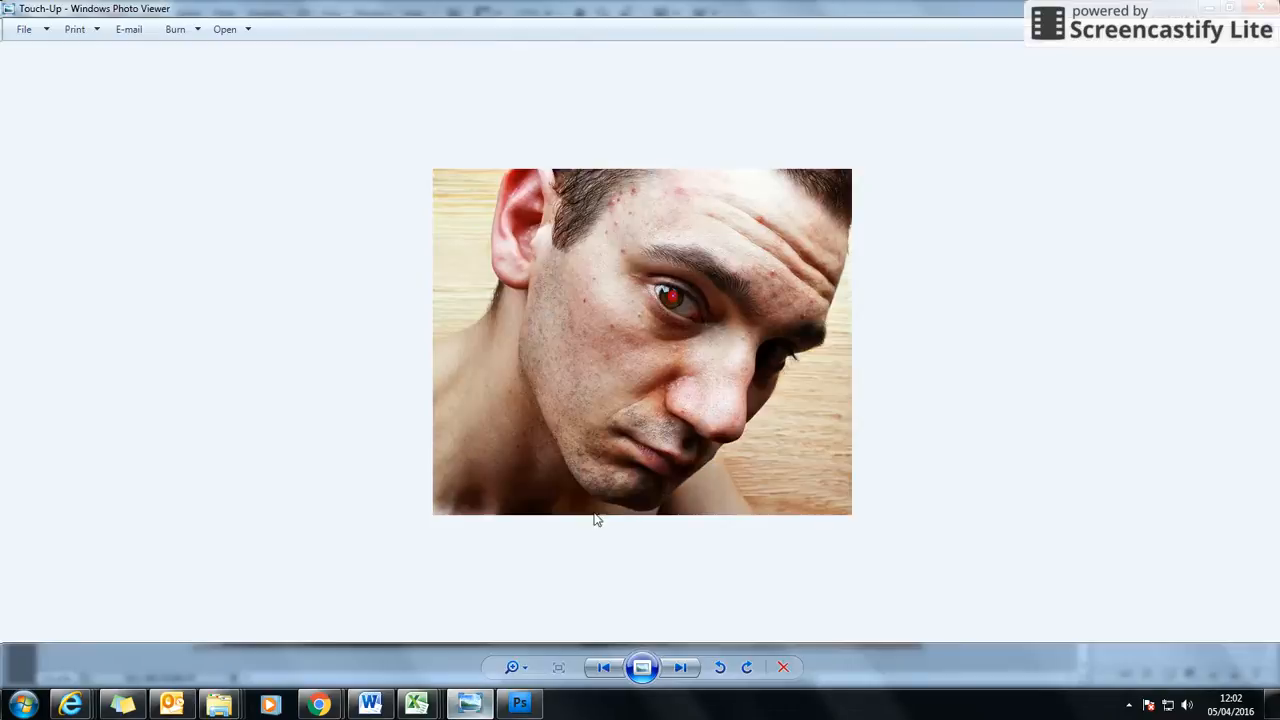
drag(698, 12, 2, 130)
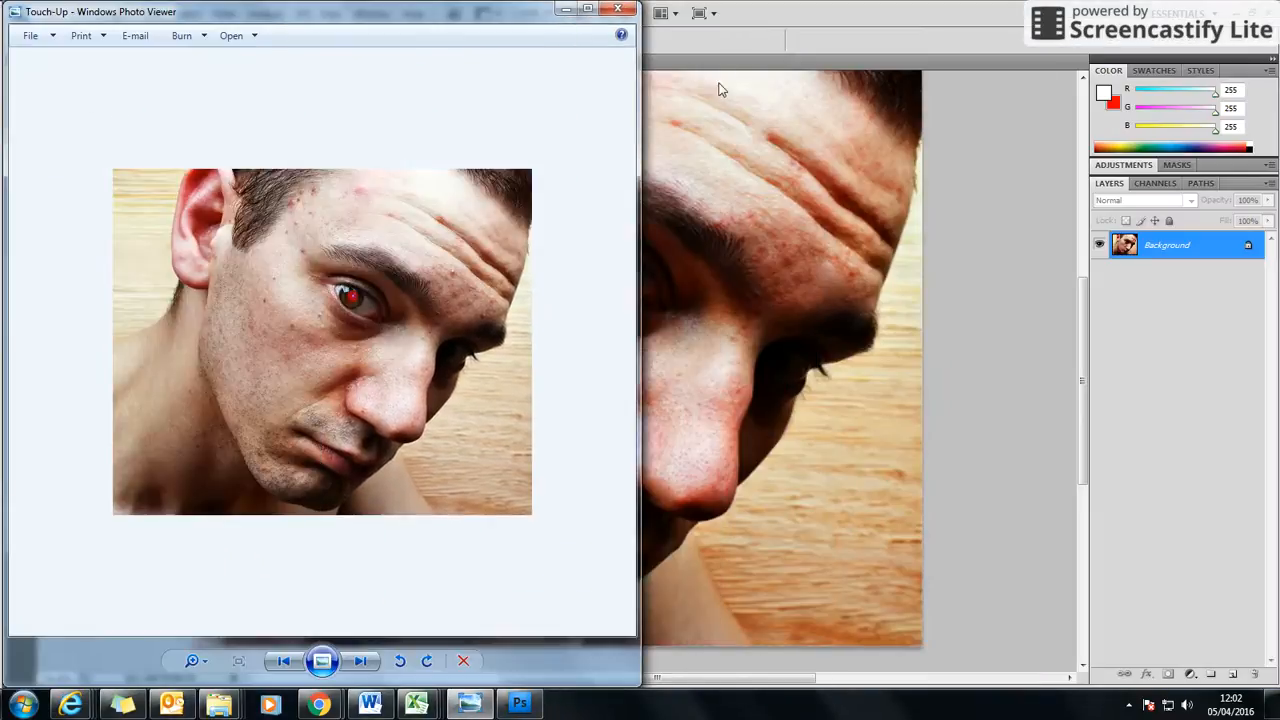
scroll(409, 327, up, 2)
scroll(409, 327, down, 1)
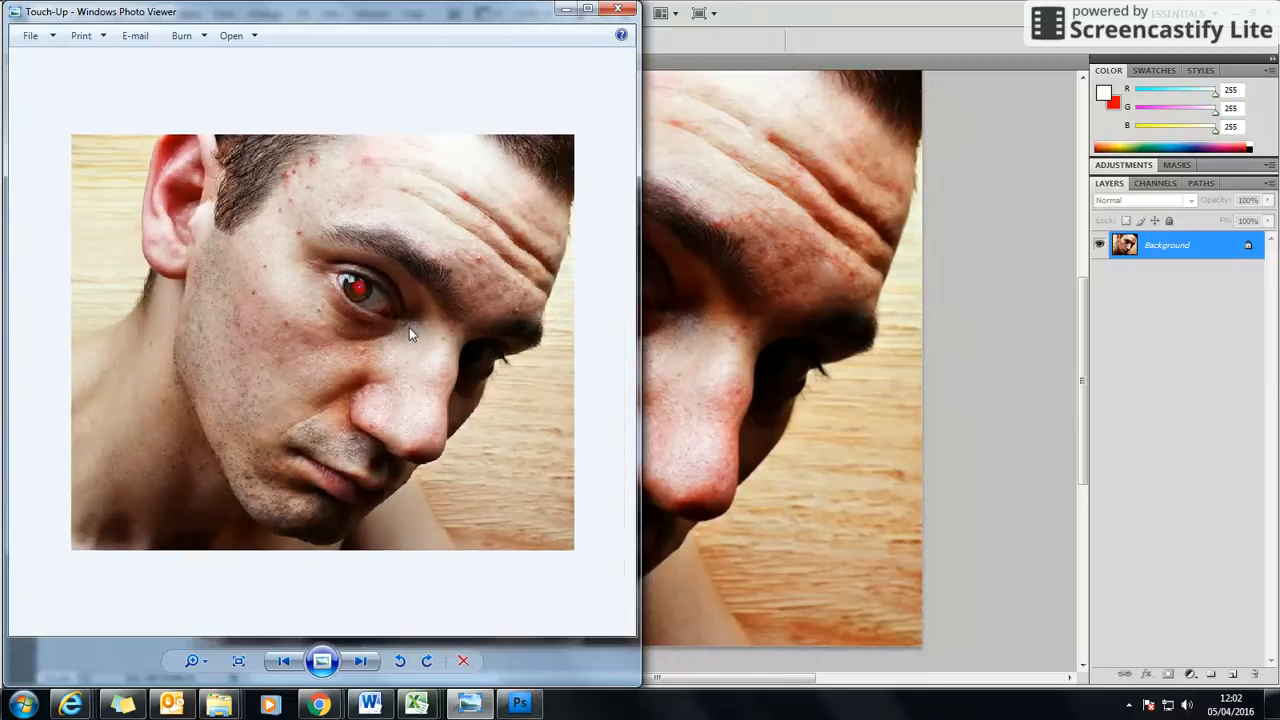
Restore the Photoshop window to a floating size and zoom the edited portrait out to about 108%.
double_click(735, 20)
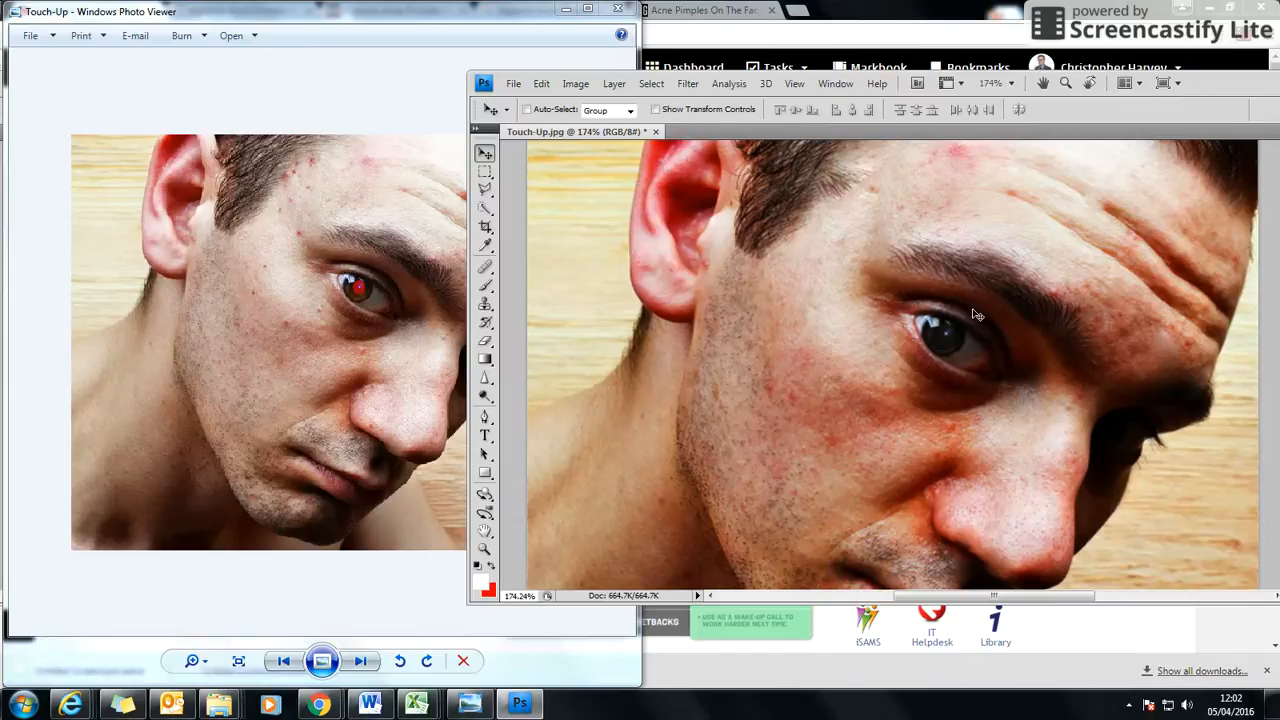
scroll(975, 308, down, 1)
scroll(975, 308, down, 3)
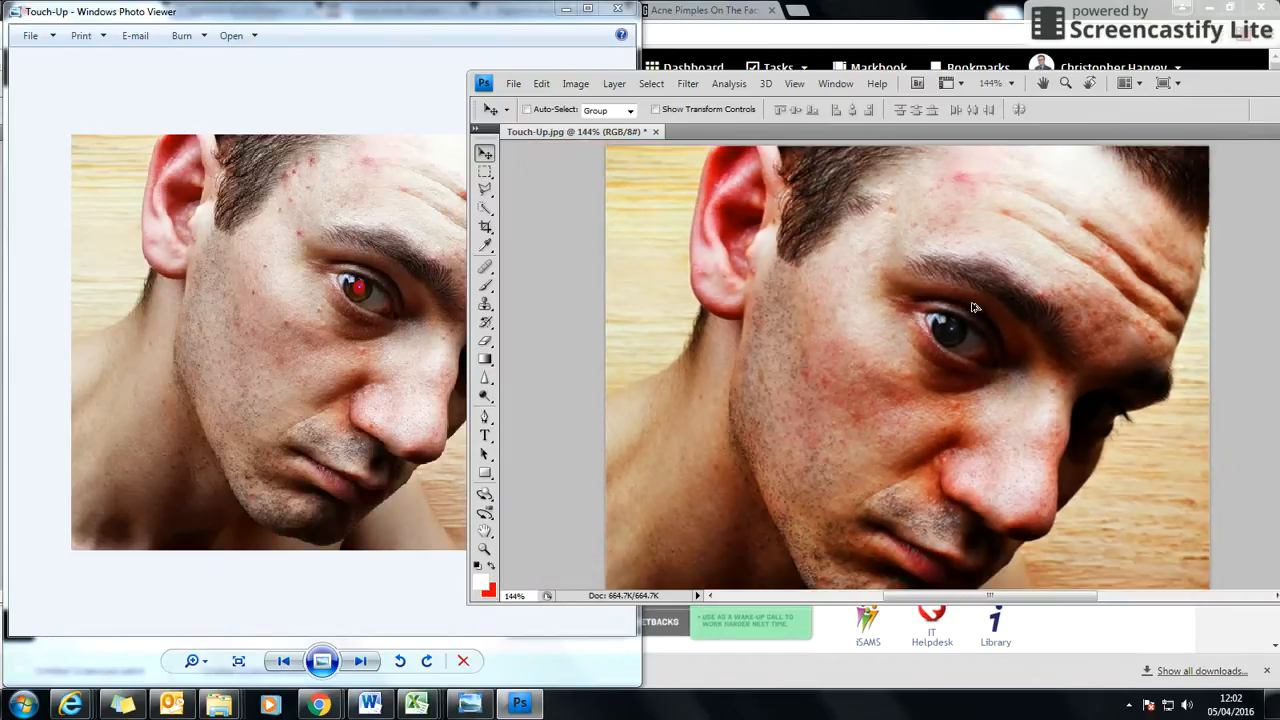
scroll(973, 305, down, 1)
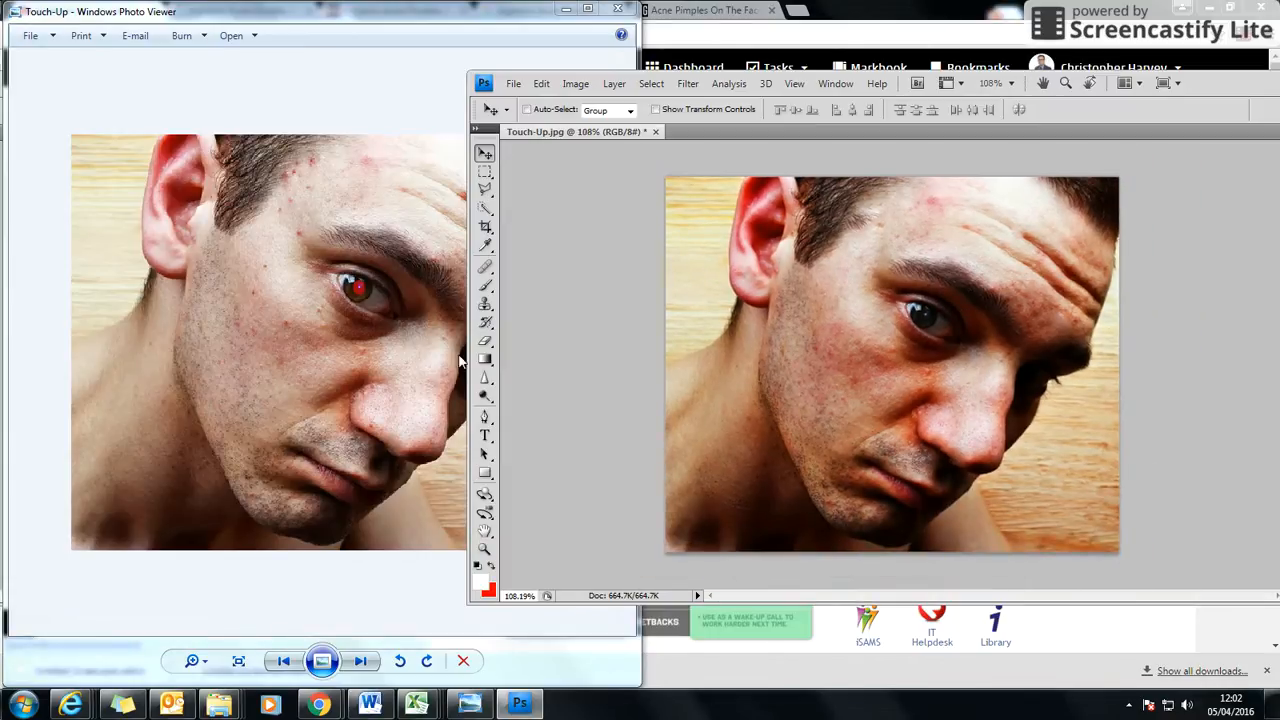
Resize and move the Photoshop window so the whole edited portrait sits beside the original photo for comparison.
drag(466, 350, 472, 348)
drag(617, 343, 638, 344)
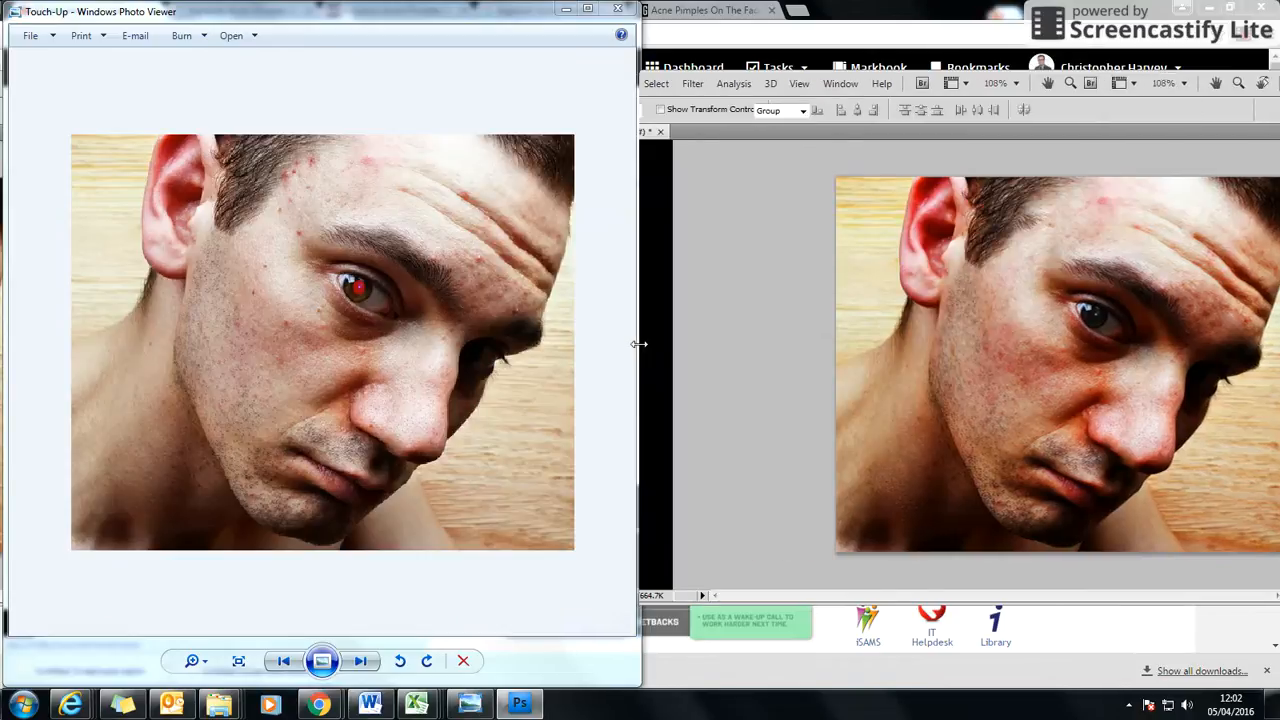
drag(900, 263, 934, 265)
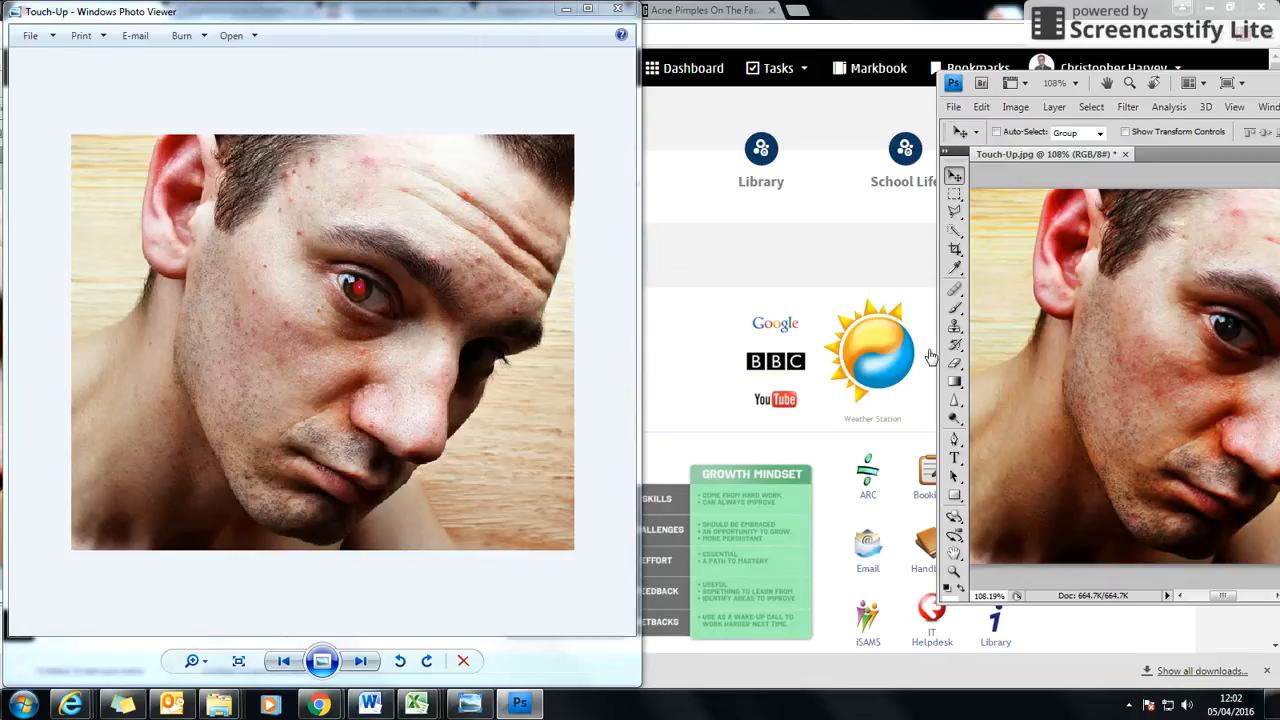
drag(933, 352, 928, 355)
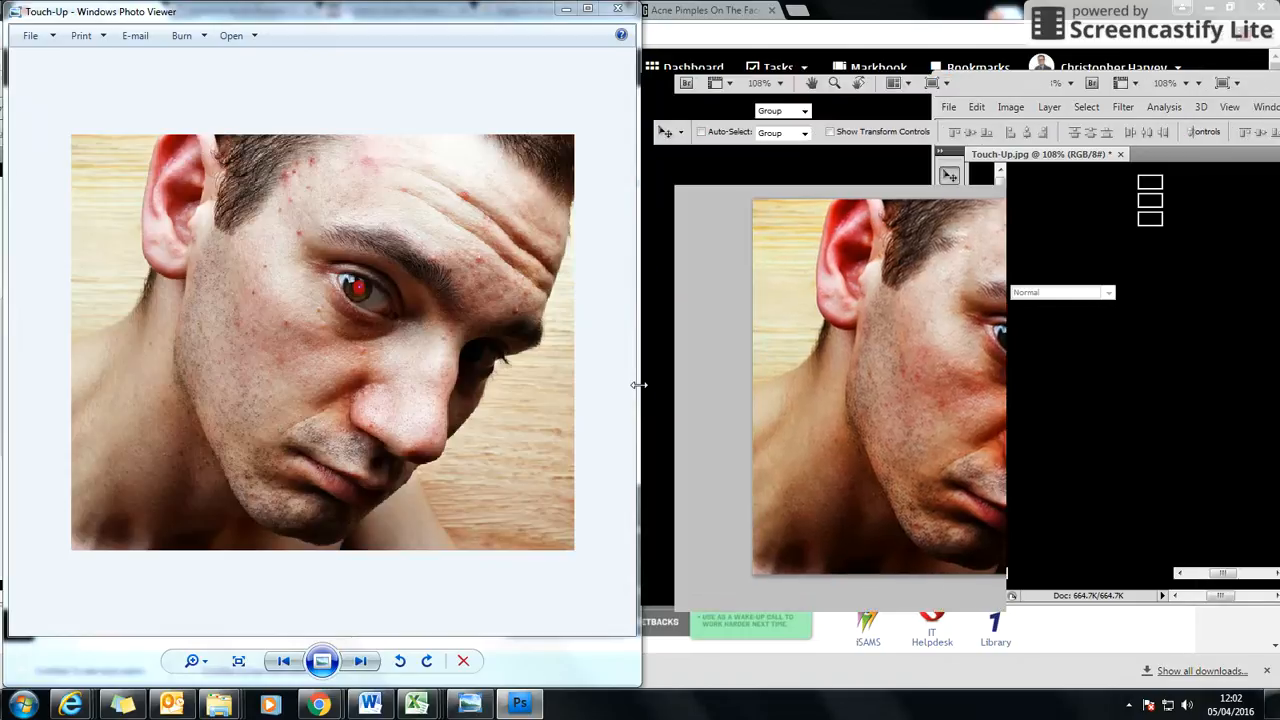
drag(639, 385, 1086, 281)
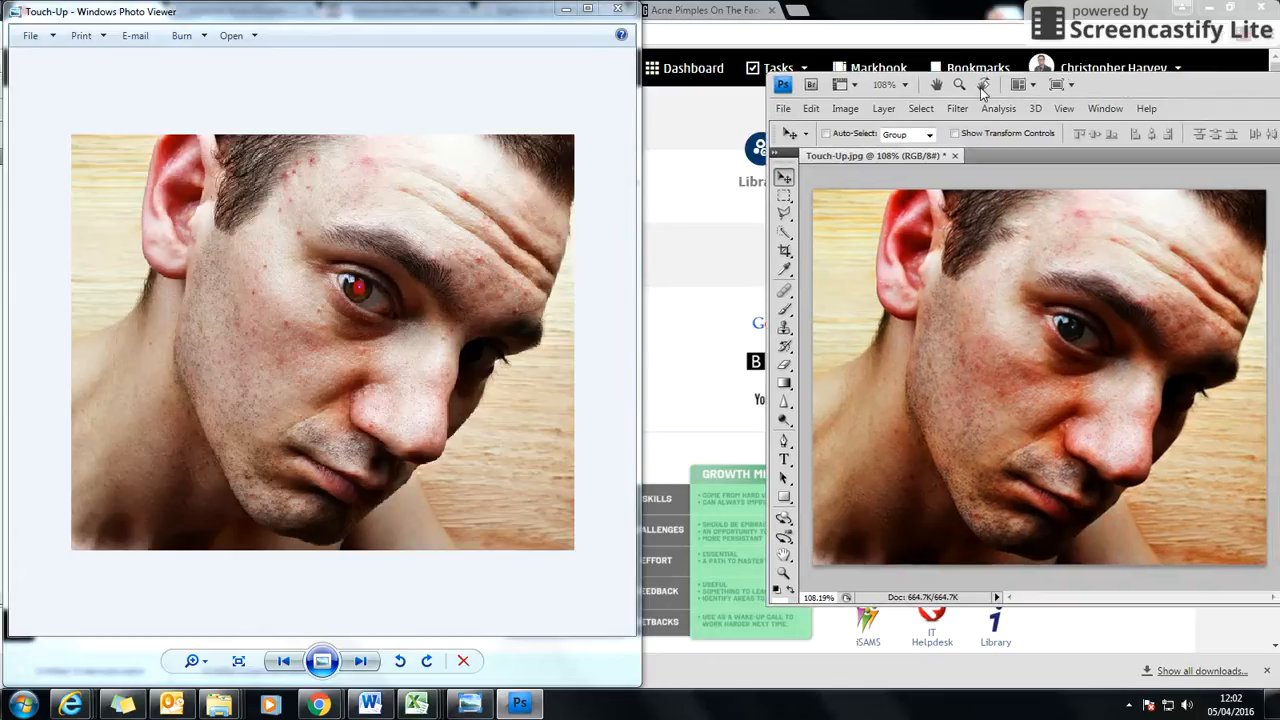
drag(1123, 82, 977, 87)
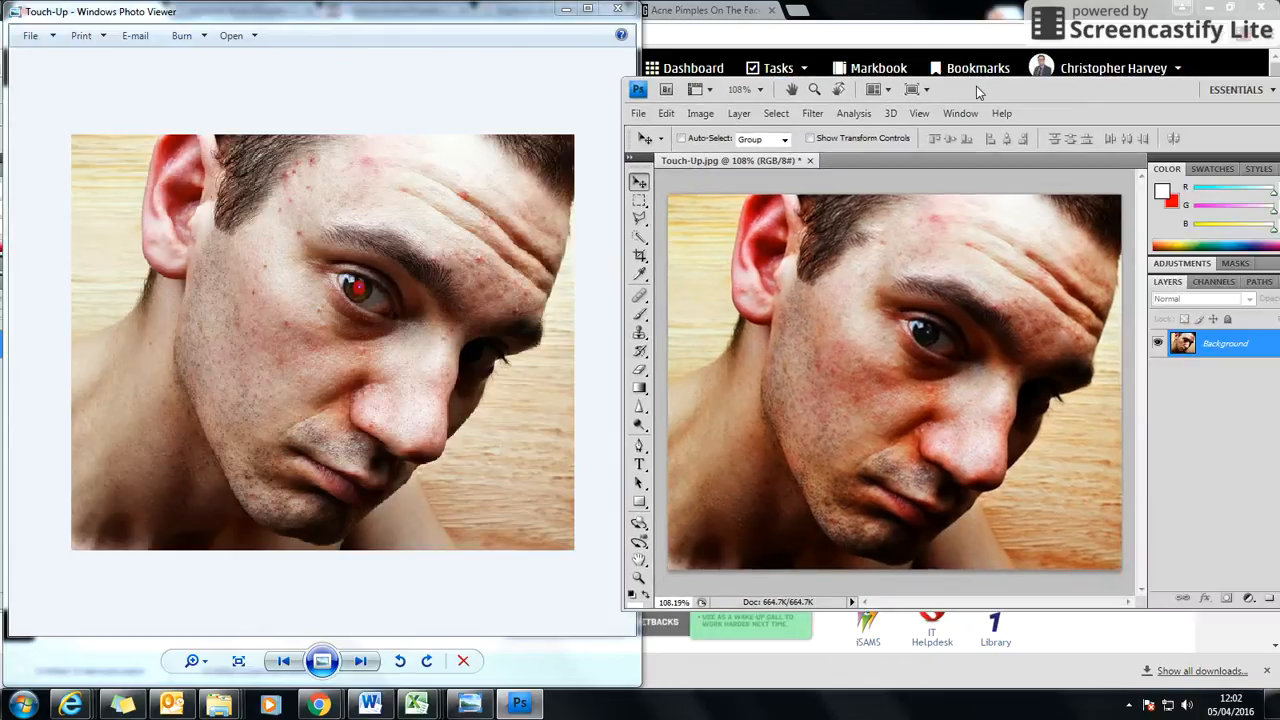